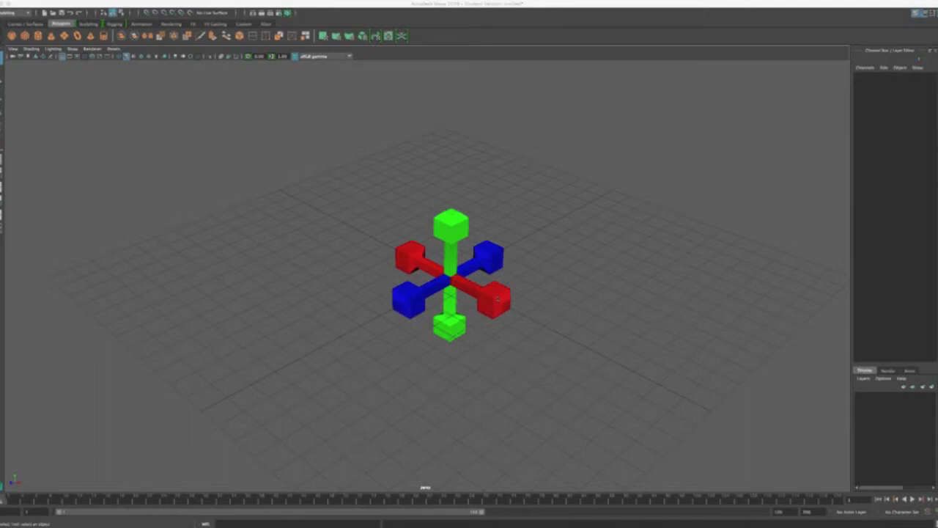
# Step: Select the red, blue and green bars individually in the viewport, and finally clear the selection
pyautogui.click(498, 298)
pyautogui.click(496, 267)
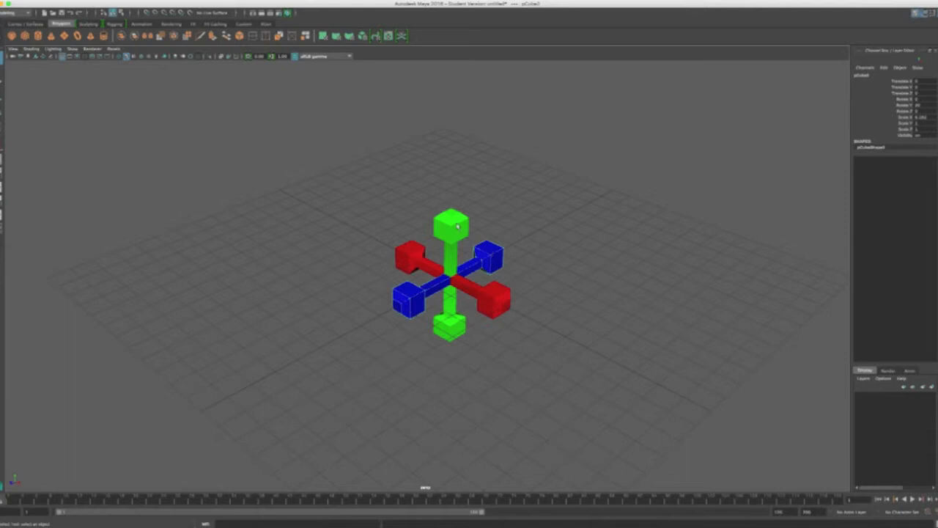
pyautogui.click(457, 226)
pyautogui.click(415, 258)
pyautogui.click(416, 297)
pyautogui.click(454, 320)
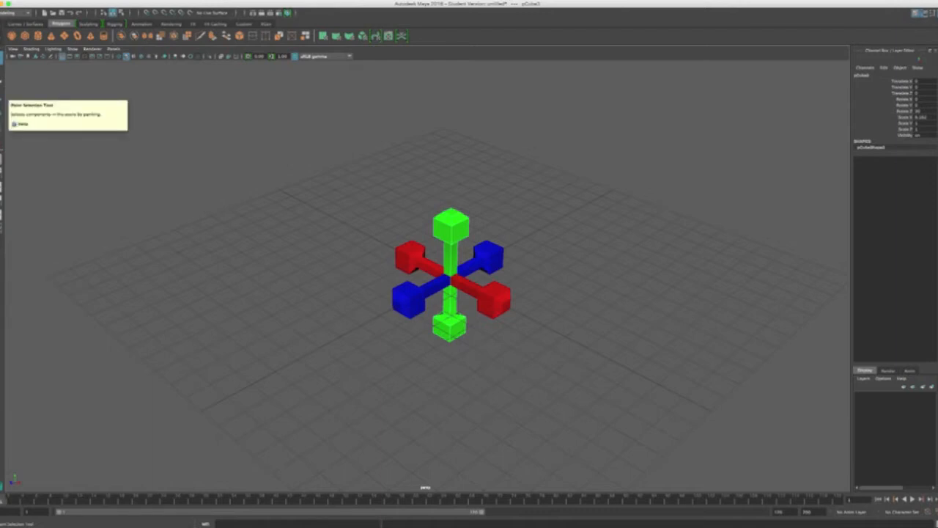
pyautogui.click(33, 82)
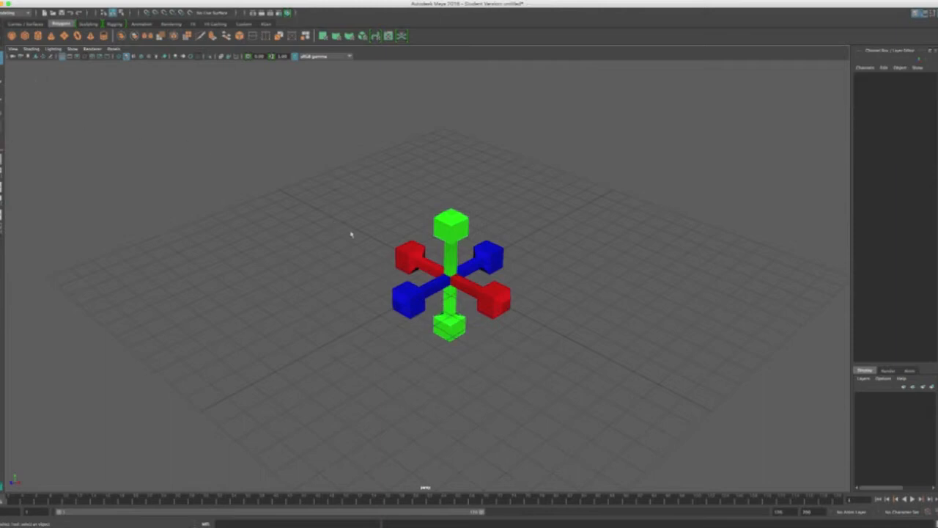
# Step: Select all three coloured bars at once with a selection marquee, and deselect them
pyautogui.click(367, 192)
pyautogui.moveTo(367, 192); pyautogui.dragTo(543, 367)
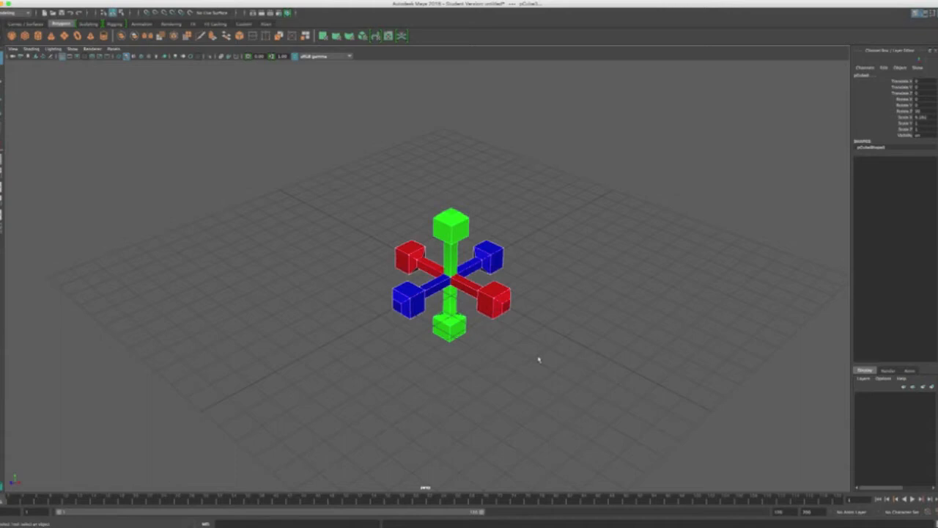
pyautogui.click(539, 359)
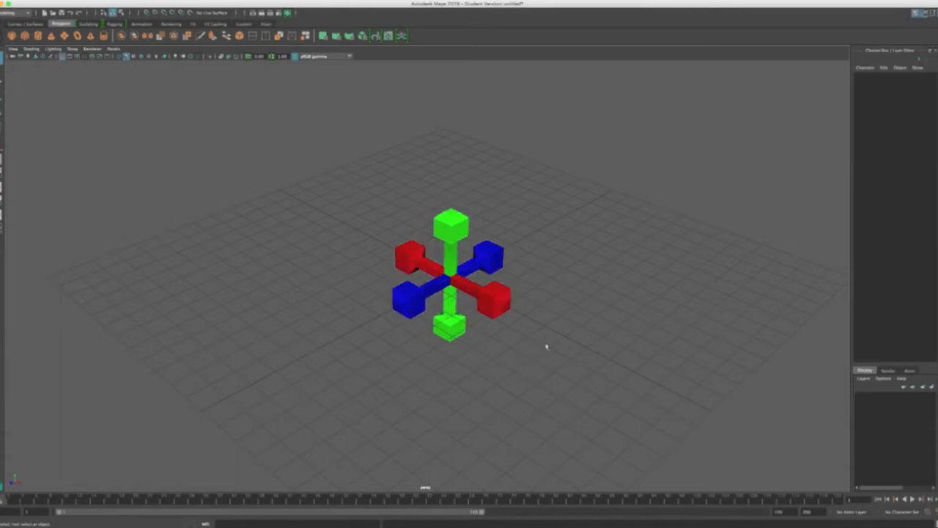
# Step: Select the red bar and move it separately along the X, Z and Y axes, undoing each move
pyautogui.click(503, 303)
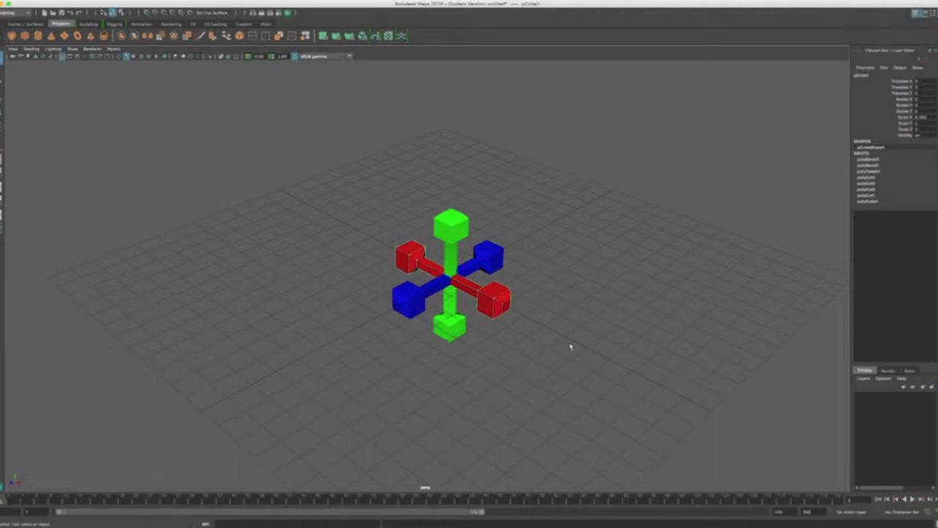
pyautogui.press('w')
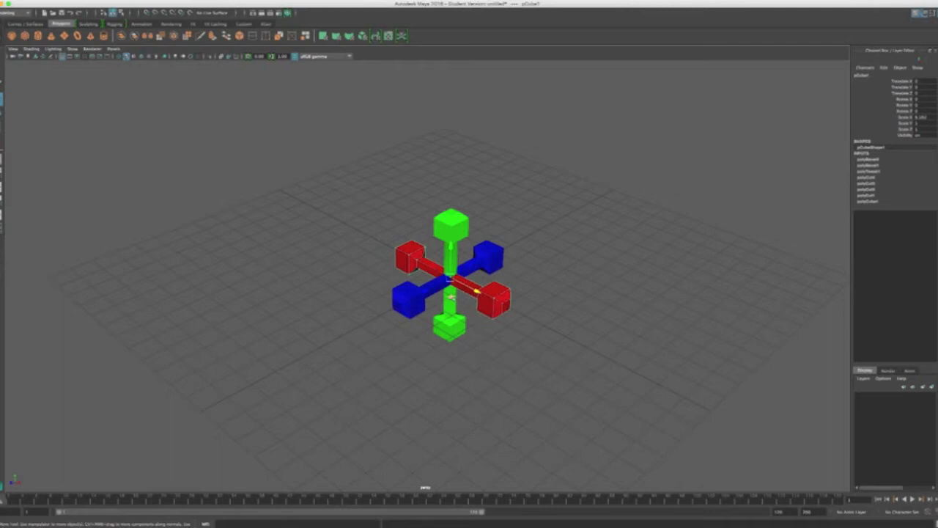
pyautogui.moveTo(478, 294); pyautogui.dragTo(505, 324)
pyautogui.press('super+z')
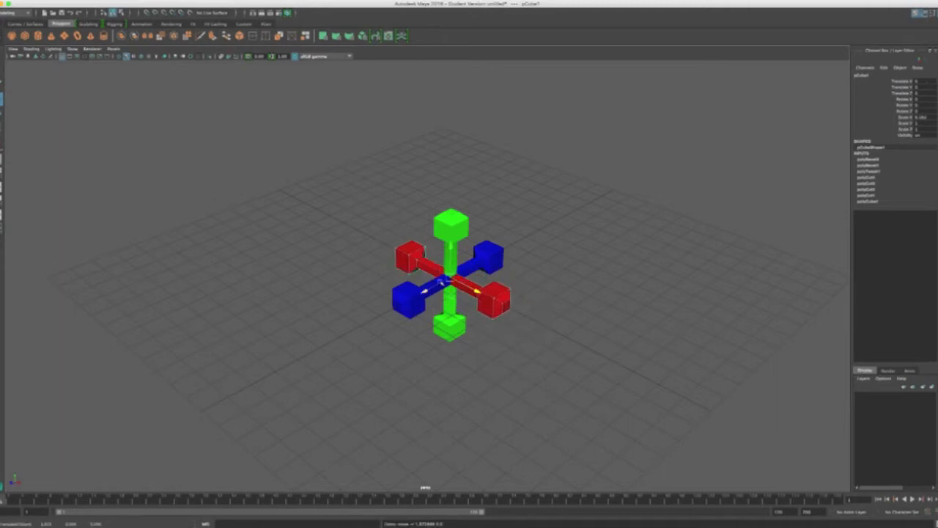
pyautogui.moveTo(426, 292); pyautogui.dragTo(393, 322)
pyautogui.press('super+z')
pyautogui.moveTo(452, 247); pyautogui.dragTo(452, 227)
pyautogui.press('super+z')
# Step: Move the red bar within two-axis planes using the Move tool's plane handles, undoing each move
pyautogui.click(569, 304)
pyautogui.keyDown('alt'); pyautogui.moveTo(569, 305); pyautogui.dragTo(572, 312); pyautogui.keyUp('alt')
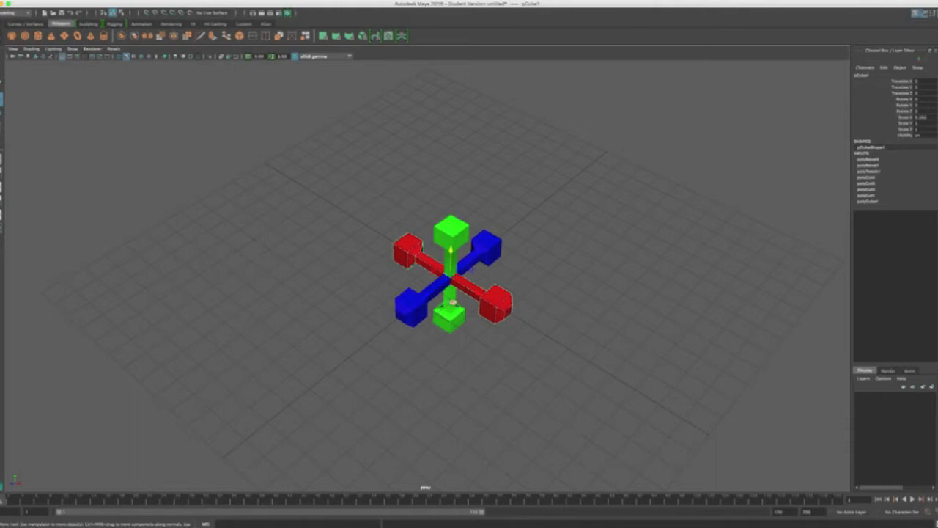
pyautogui.moveTo(453, 302); pyautogui.dragTo(456, 393)
pyautogui.hotkey('ctrl', 'z')
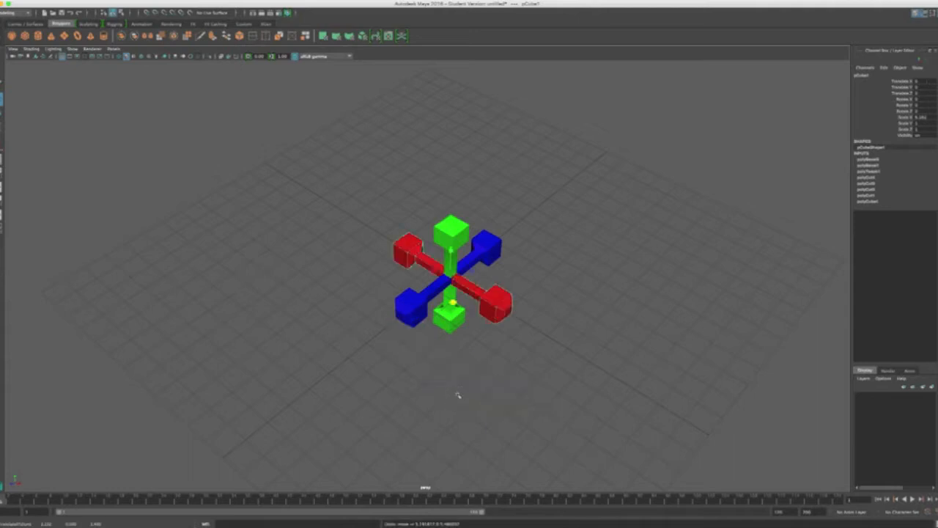
pyautogui.moveTo(470, 269); pyautogui.dragTo(418, 264)
pyautogui.hotkey('ctrl', 'z')
pyautogui.hotkey('ctrl', 'z')
# Step: Rotate the red bar around individual axes with the Rotate tool, undoing the rotations
pyautogui.press('e')
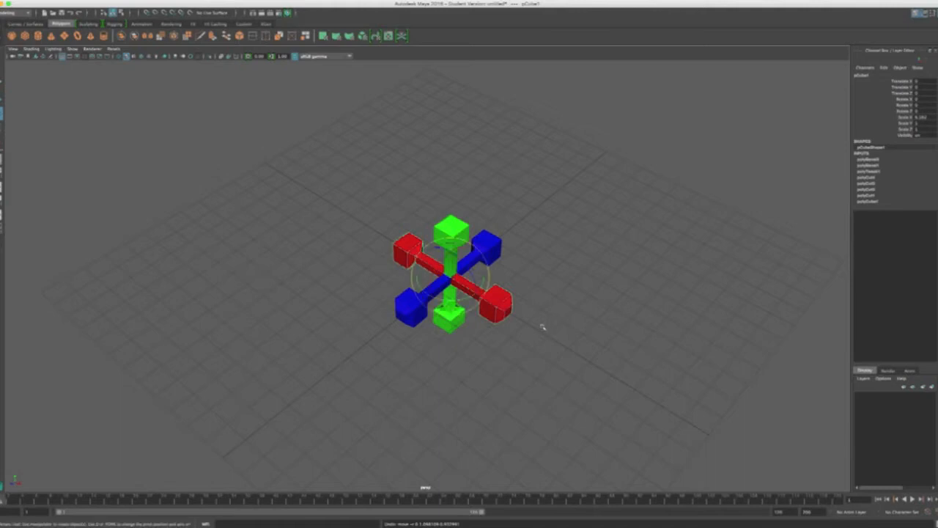
pyautogui.moveTo(544, 330)
pyautogui.keyDown('alt'); pyautogui.mouseDown()
pyautogui.moveTo(550, 314)
pyautogui.moveTo(509, 314)
pyautogui.moveTo(500, 333)
pyautogui.moveTo(557, 326)
pyautogui.mouseUp(); pyautogui.keyUp('alt')
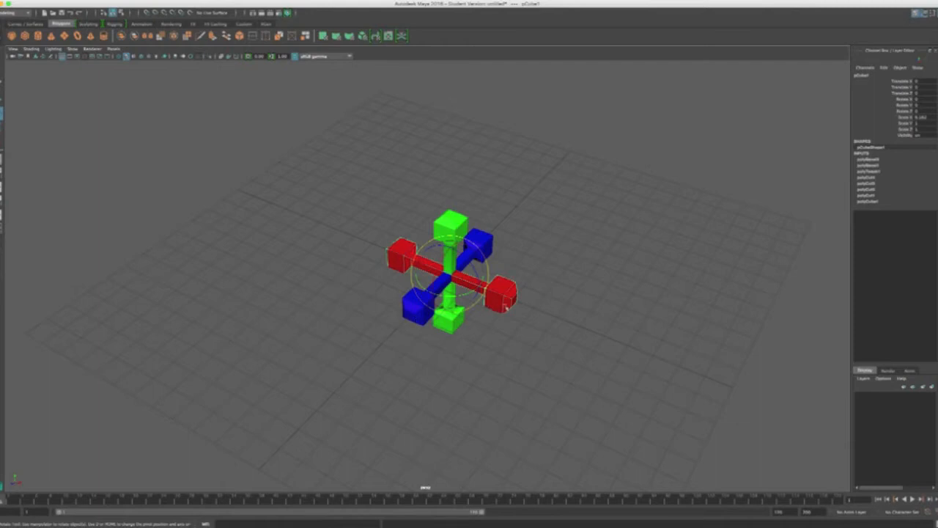
pyautogui.moveTo(480, 264); pyautogui.dragTo(453, 254)
pyautogui.moveTo(432, 286); pyautogui.dragTo(458, 290)
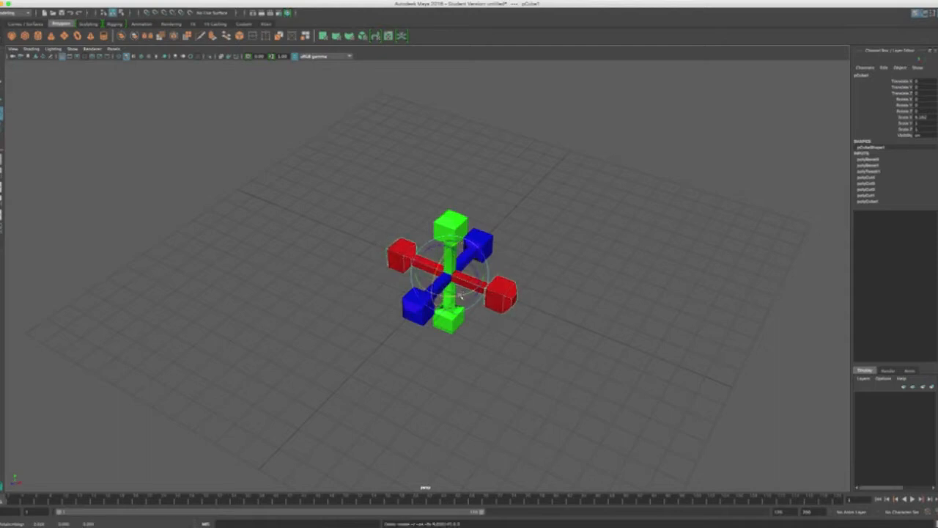
pyautogui.moveTo(459, 297)
pyautogui.mouseDown()
pyautogui.moveTo(470, 290)
pyautogui.moveTo(431, 295)
pyautogui.moveTo(460, 287)
pyautogui.mouseUp()
pyautogui.press('super+z')
# Step: Scale the red bar along its X, Y and Z axes one at a time, restoring its original size
pyautogui.press('r')
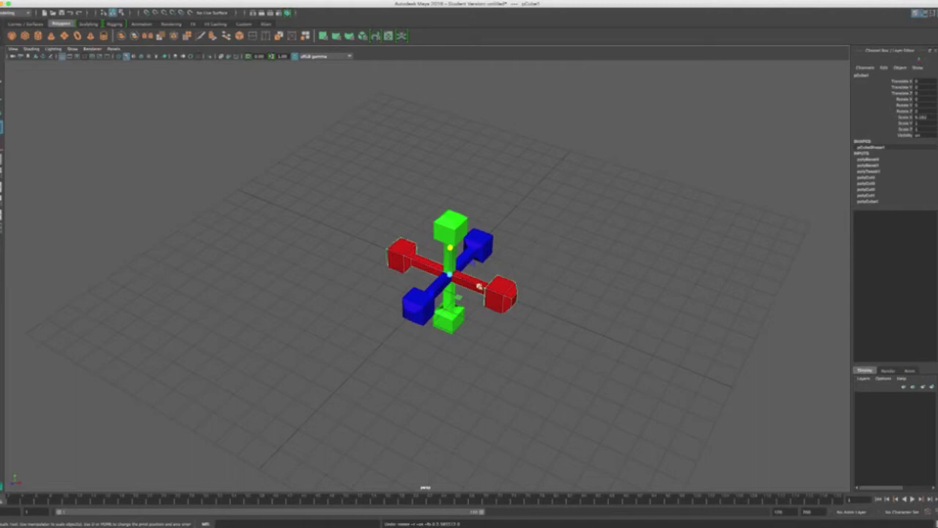
pyautogui.moveTo(478, 285)
pyautogui.mouseDown()
pyautogui.moveTo(523, 295)
pyautogui.moveTo(479, 286)
pyautogui.mouseUp()
pyautogui.moveTo(481, 287); pyautogui.dragTo(484, 290)
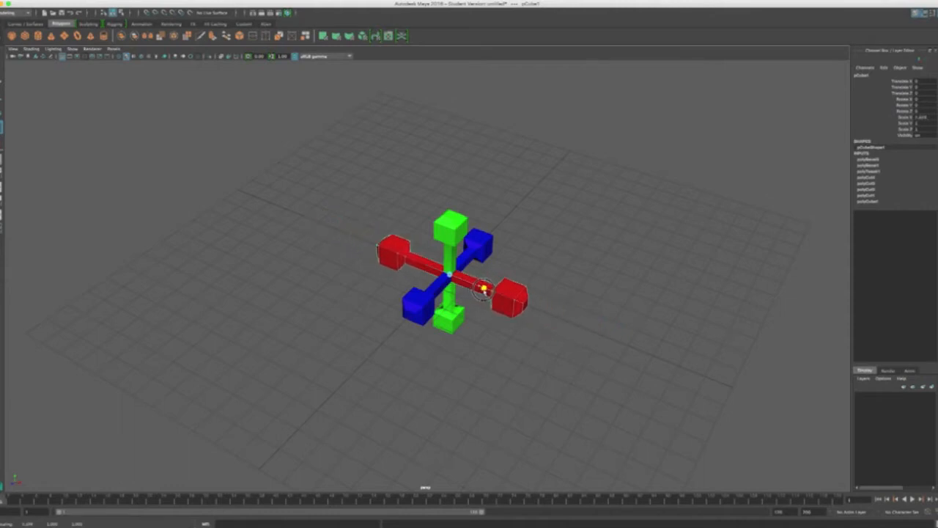
pyautogui.moveTo(484, 290)
pyautogui.mouseDown()
pyautogui.moveTo(530, 305)
pyautogui.moveTo(476, 297)
pyautogui.mouseUp()
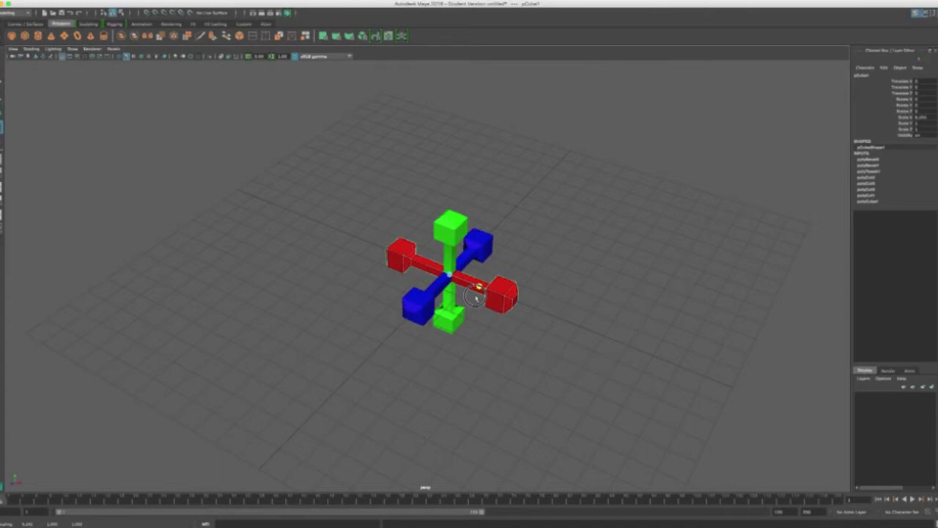
pyautogui.moveTo(475, 297); pyautogui.dragTo(475, 297)
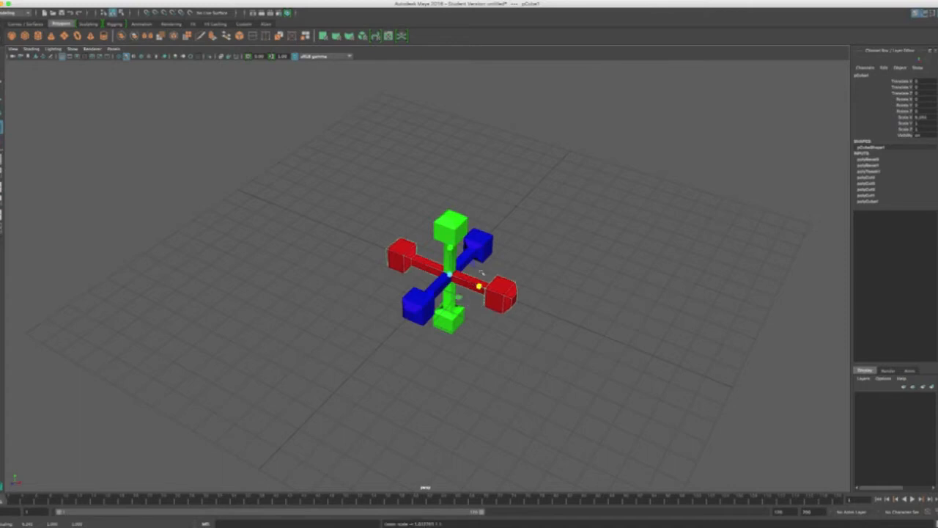
pyautogui.moveTo(451, 249); pyautogui.dragTo(450, 229)
pyautogui.hotkey('ctrl', 'z')
pyautogui.moveTo(438, 286)
pyautogui.mouseDown()
pyautogui.moveTo(403, 321)
pyautogui.moveTo(434, 295)
pyautogui.mouseUp()
# Step: Scale the red bar along pairs of axes and uniformly on all three, undoing each change
pyautogui.moveTo(473, 265)
pyautogui.mouseDown()
pyautogui.moveTo(493, 258)
pyautogui.moveTo(478, 267)
pyautogui.mouseUp()
pyautogui.press('super+z')
pyautogui.moveTo(460, 302); pyautogui.dragTo(461, 303)
pyautogui.press('super+z')
pyautogui.moveTo(435, 269)
pyautogui.mouseDown()
pyautogui.moveTo(416, 269)
pyautogui.moveTo(431, 268)
pyautogui.mouseUp()
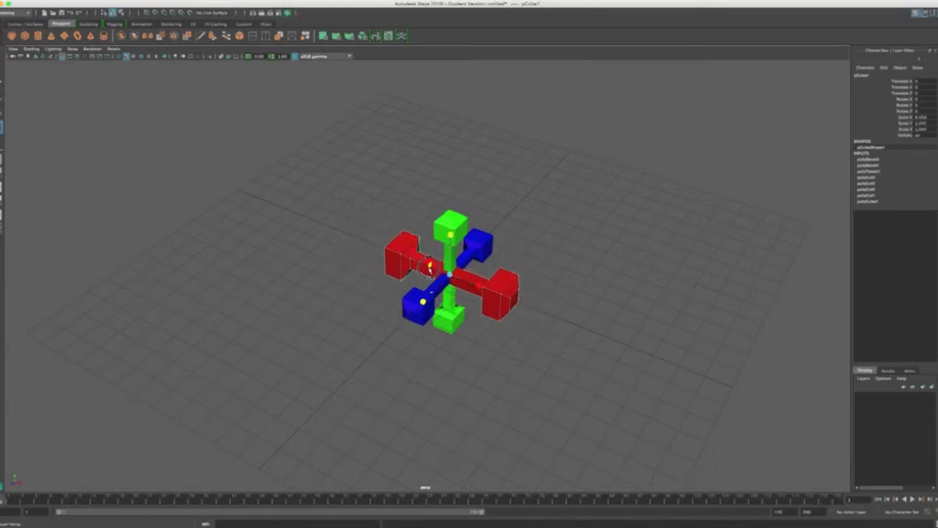
pyautogui.press('super+z')
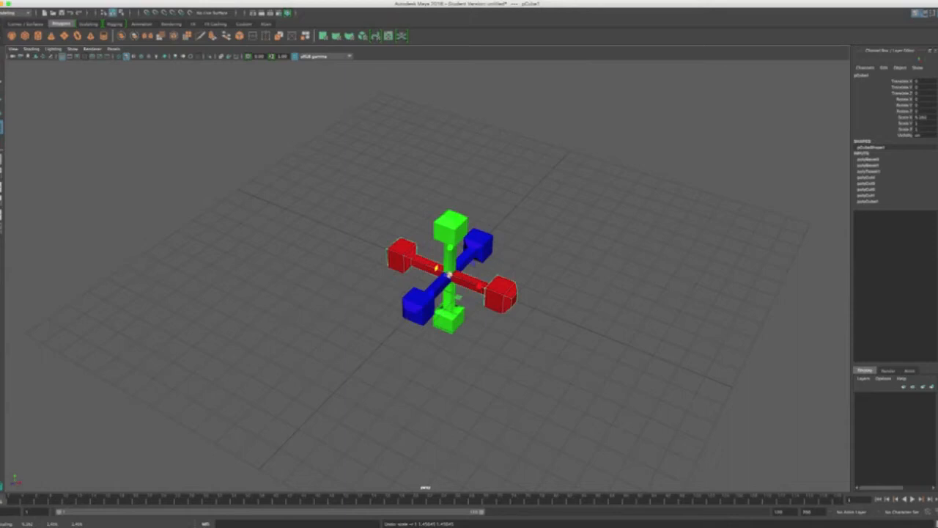
pyautogui.moveTo(451, 276)
pyautogui.mouseDown()
pyautogui.moveTo(428, 295)
pyautogui.moveTo(470, 272)
pyautogui.moveTo(541, 182)
pyautogui.moveTo(564, 220)
pyautogui.moveTo(467, 278)
pyautogui.mouseUp()
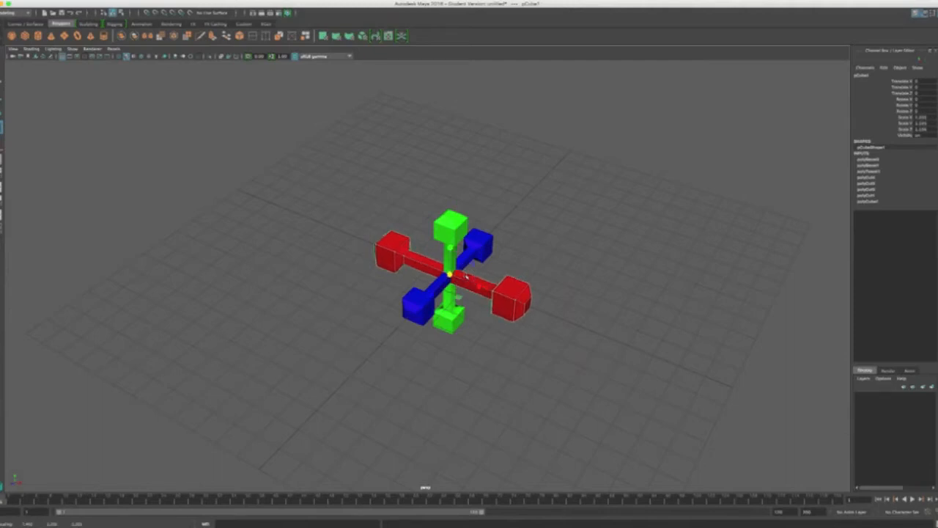
pyautogui.hotkey('ctrl', 'z')
# Step: Move the red bar freely and rotate it freely without axis constraints, undoing each change
pyautogui.press('w')
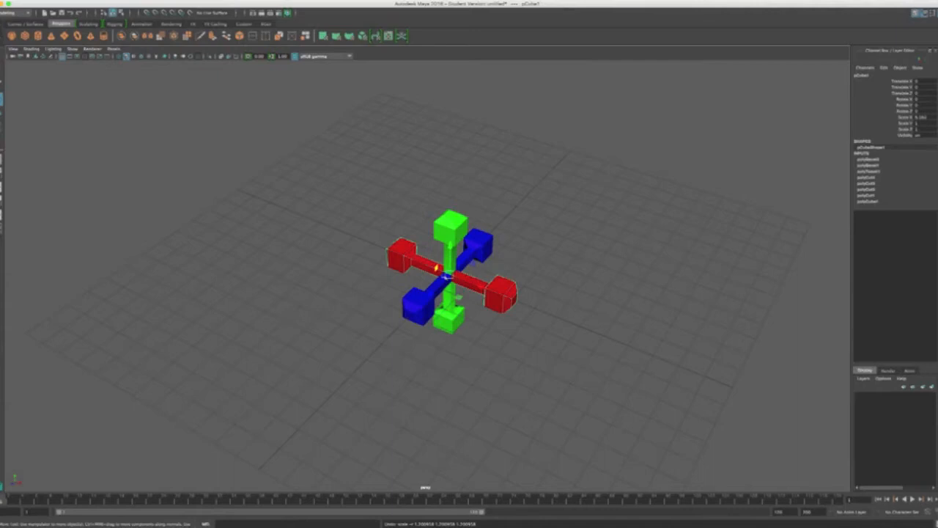
pyautogui.moveTo(437, 268); pyautogui.dragTo(466, 277)
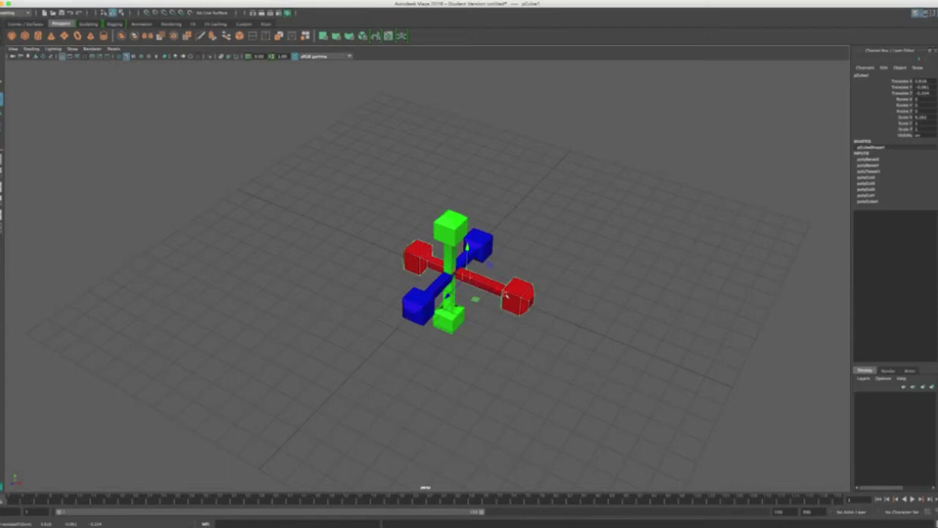
pyautogui.hotkey('ctrl', 'z')
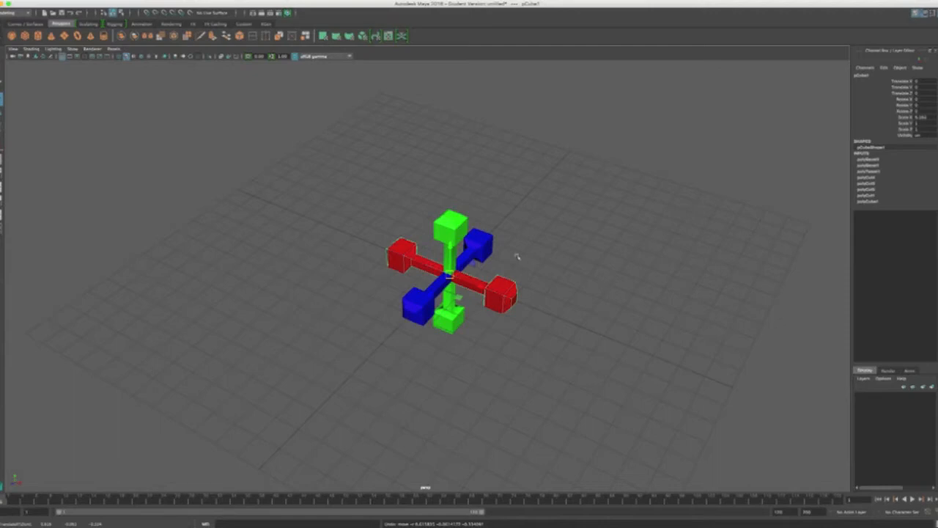
pyautogui.press('e')
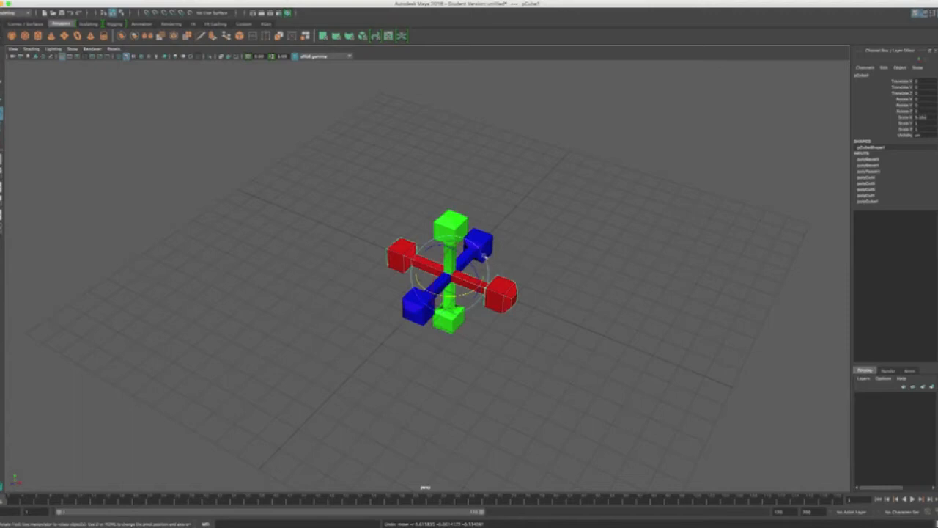
pyautogui.moveTo(484, 253); pyautogui.dragTo(465, 273)
pyautogui.hotkey('ctrl', 'z')
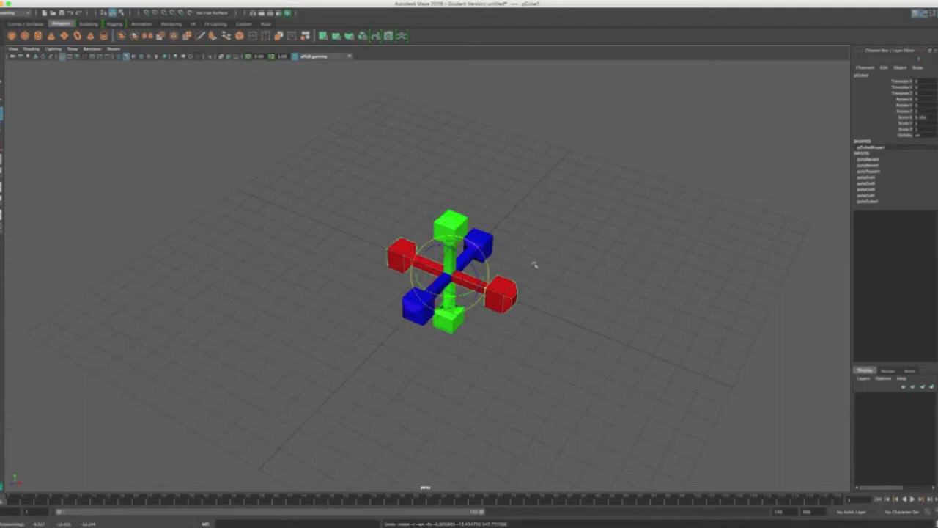
# Step: Switch through the Scale and Rotate tools to the Move tool and deselect the red bar
pyautogui.press('r')
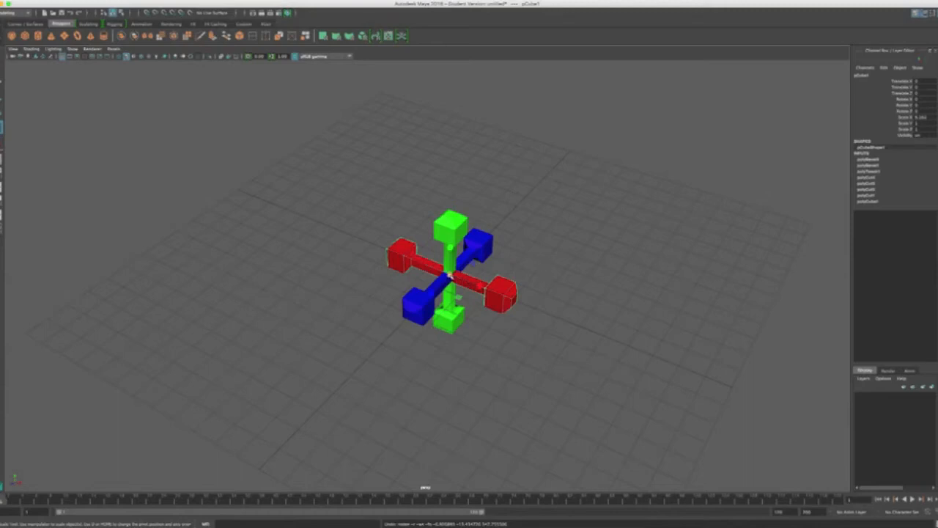
pyautogui.press('e')
pyautogui.press('w')
pyautogui.moveTo(620, 218)
pyautogui.keyDown('alt'); pyautogui.mouseDown()
pyautogui.moveTo(608, 210)
pyautogui.moveTo(616, 225)
pyautogui.mouseUp(); pyautogui.keyUp('alt')
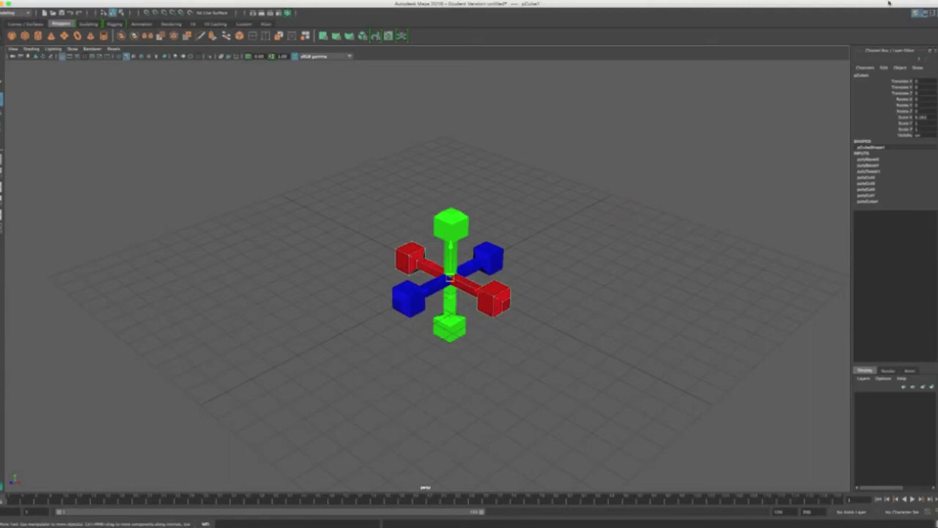
pyautogui.click(649, 226)
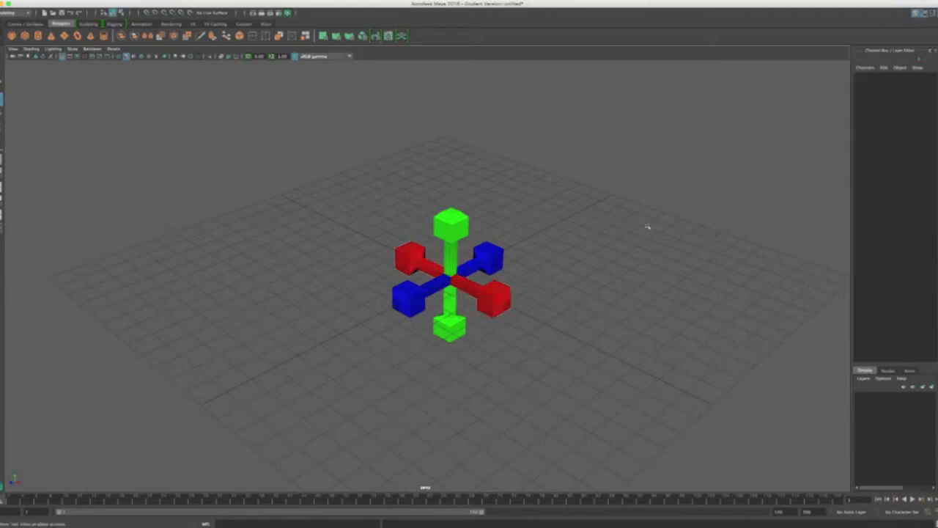
# Step: Move the blue bar up along Y and out along X, and undo both moves
pyautogui.click(488, 257)
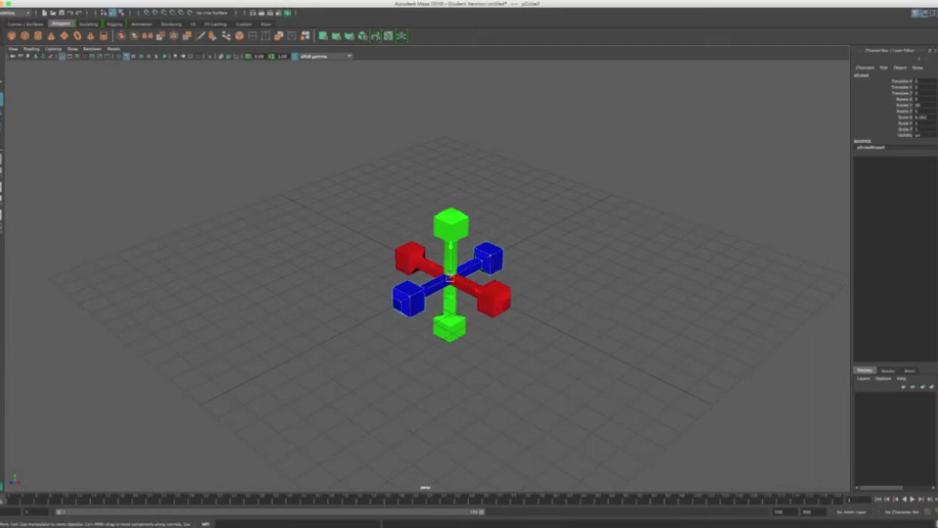
pyautogui.moveTo(450, 246); pyautogui.dragTo(454, 123)
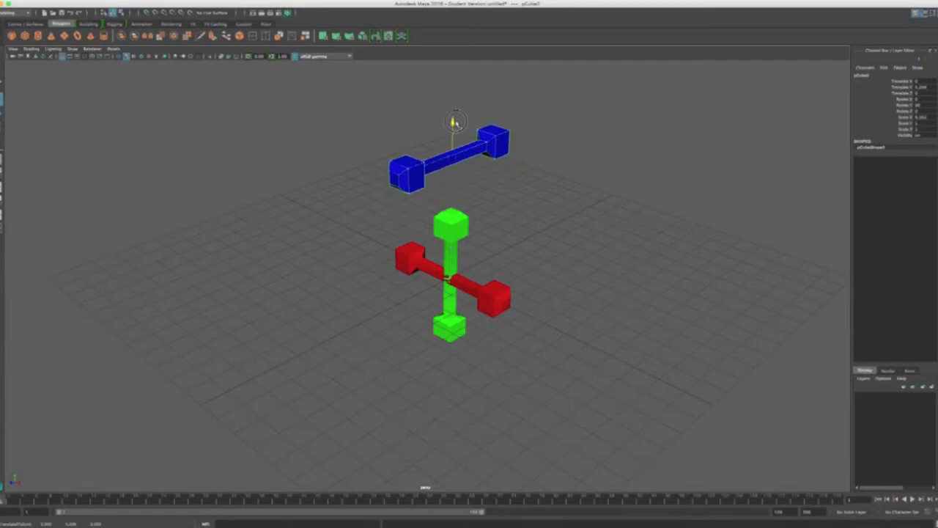
pyautogui.moveTo(475, 166); pyautogui.dragTo(562, 179)
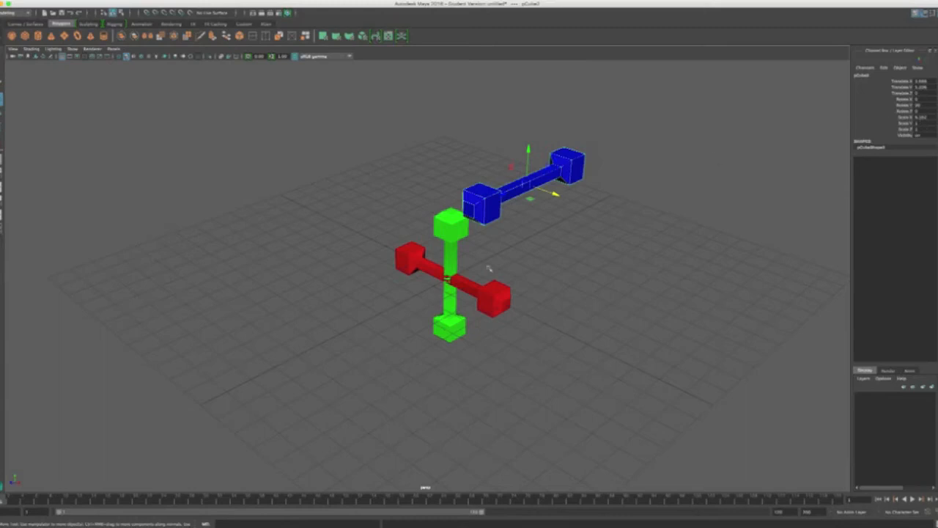
pyautogui.press('super+z')
pyautogui.press('super+z')
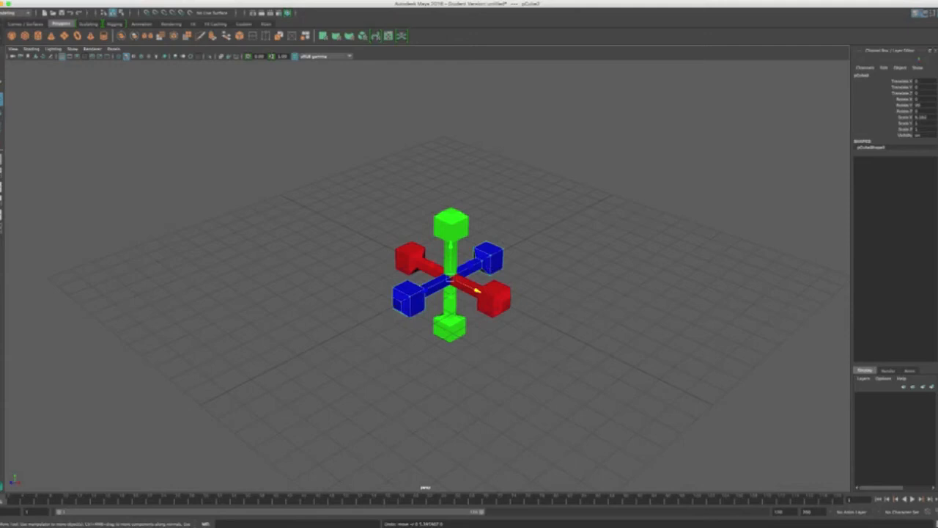
# Step: Open the Attribute Editor to inspect the blue bar's transform and shape attributes and the red bar's transform attributes
pyautogui.hotkey('ctrl', 'a')
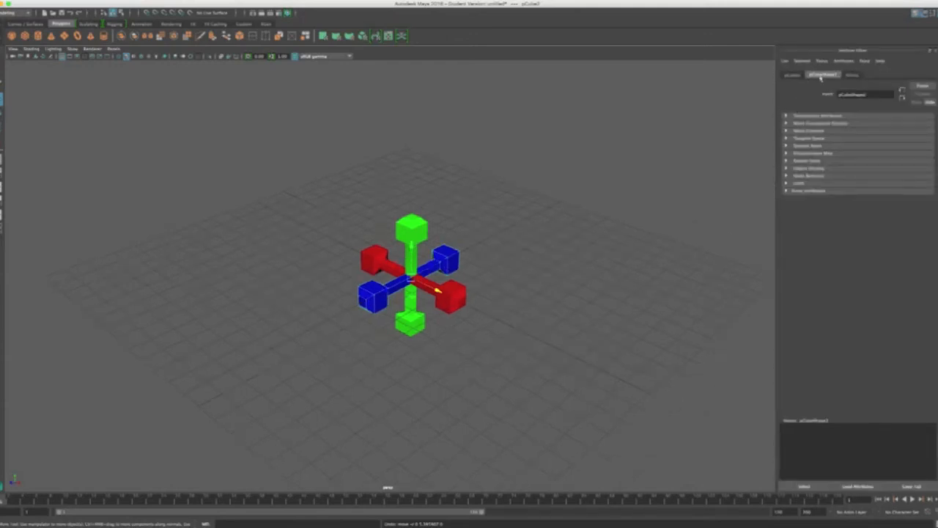
pyautogui.click(796, 76)
pyautogui.click(822, 75)
pyautogui.click(456, 294)
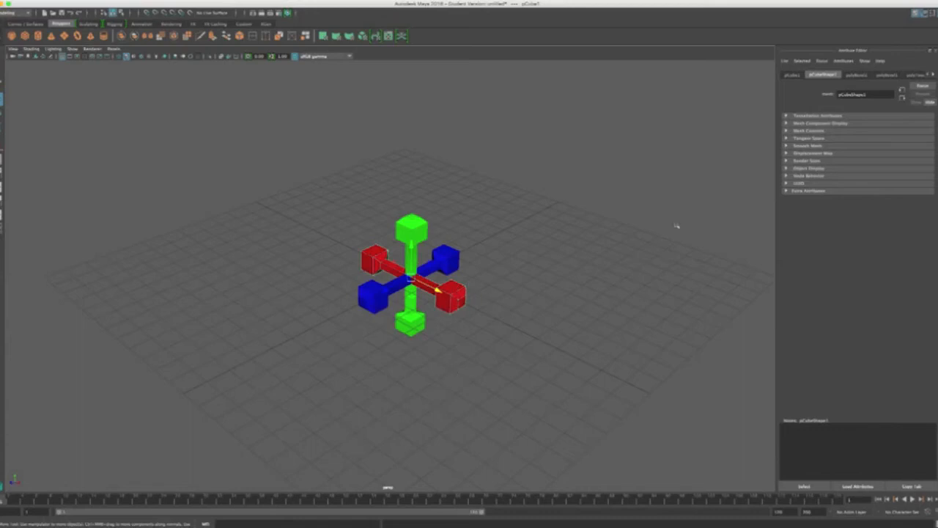
pyautogui.click(789, 76)
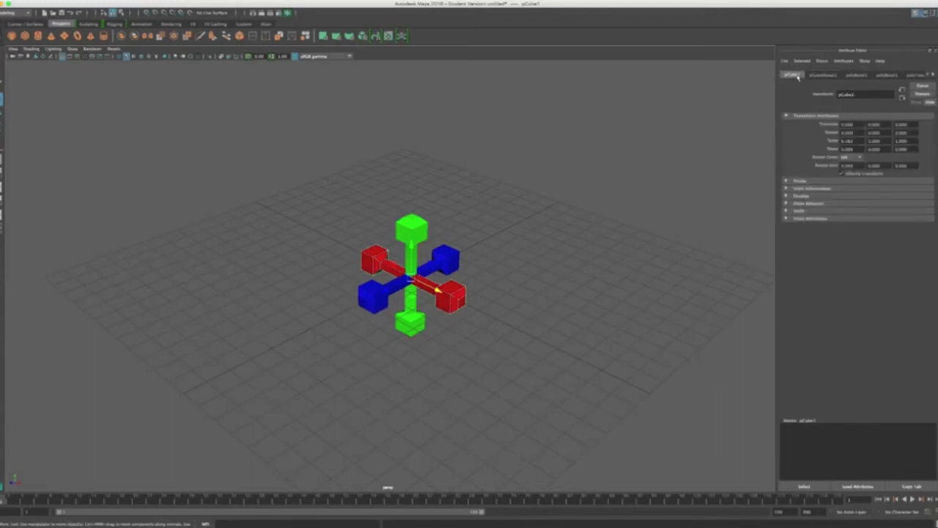
# Step: Inspect the red bar's shape node, its two polyBevel history nodes and its polyTweak node in the Attribute Editor
pyautogui.click(821, 76)
pyautogui.click(858, 76)
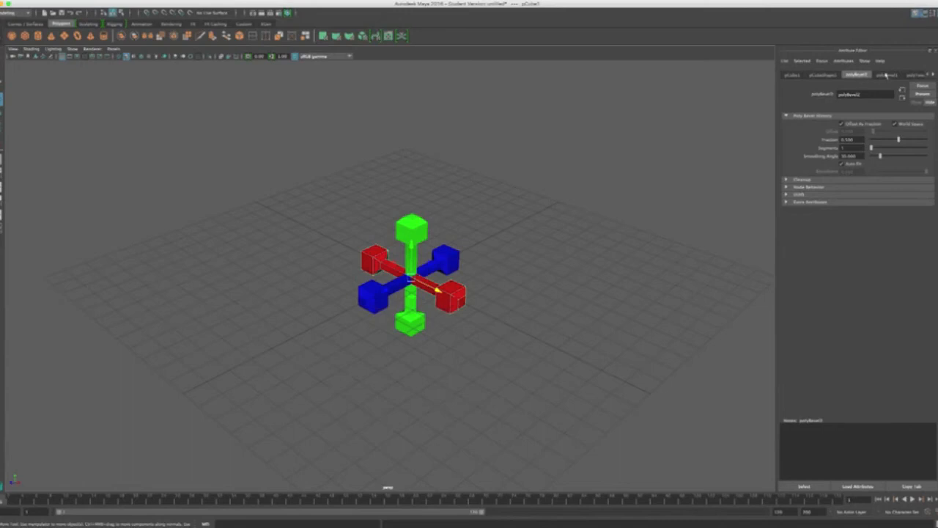
pyautogui.click(886, 76)
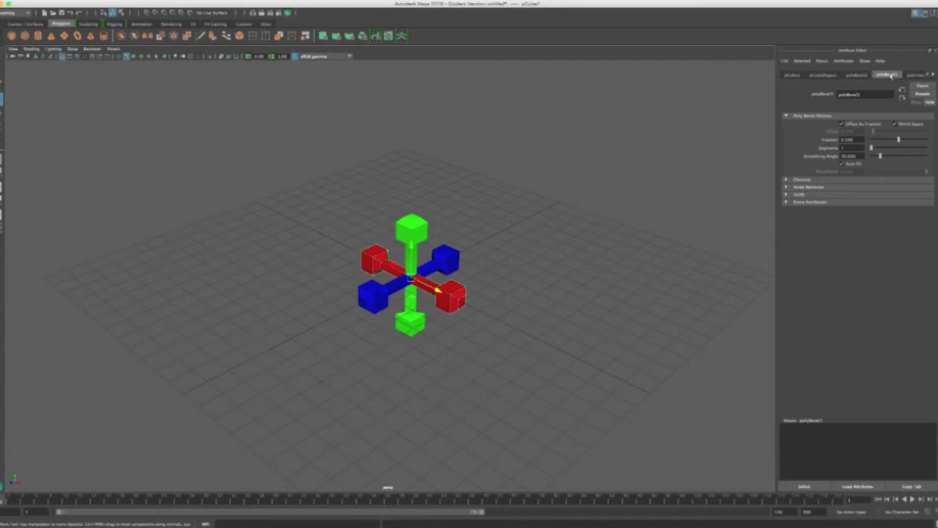
pyautogui.click(908, 76)
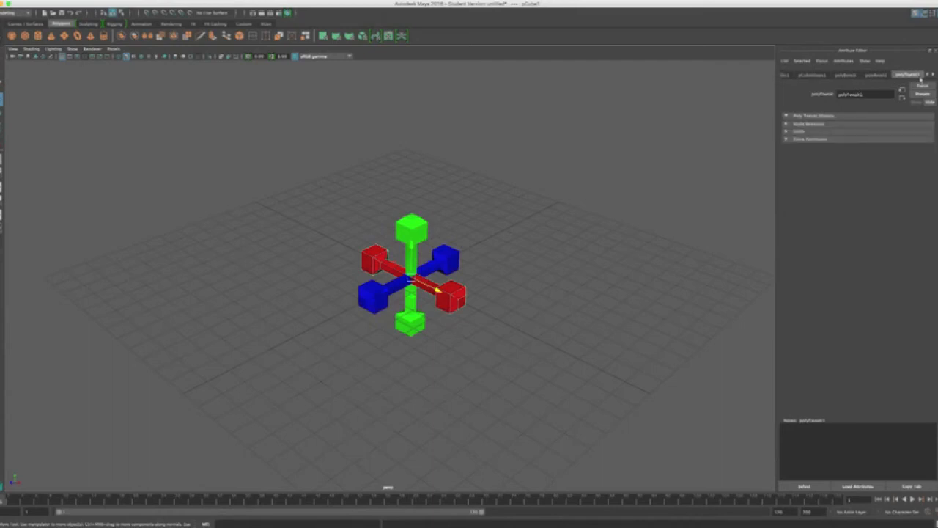
# Step: Examine the red bar's polyCube1 dimension and subdivision attributes and its blinn1 material attributes
pyautogui.click(933, 74)
pyautogui.click(933, 75)
pyautogui.click(933, 75)
pyautogui.click(933, 75)
pyautogui.click(933, 75)
pyautogui.click(933, 75)
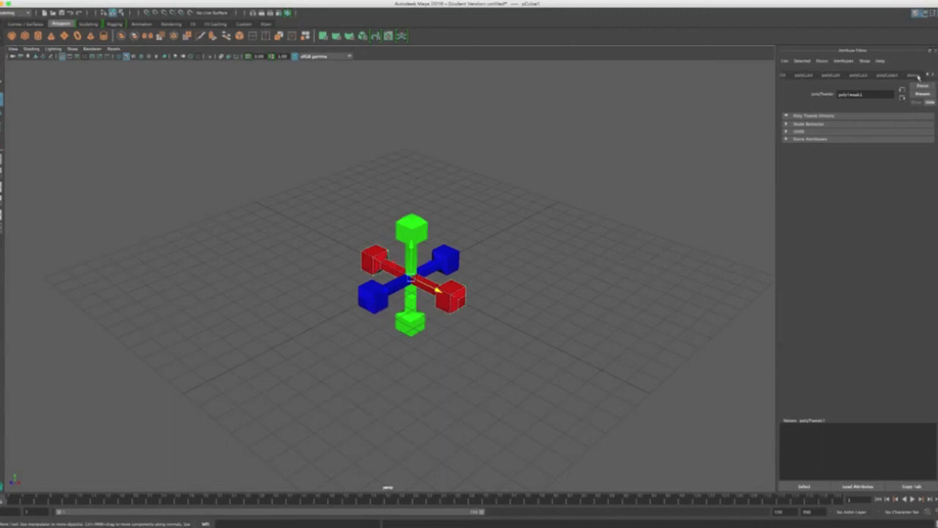
pyautogui.click(887, 75)
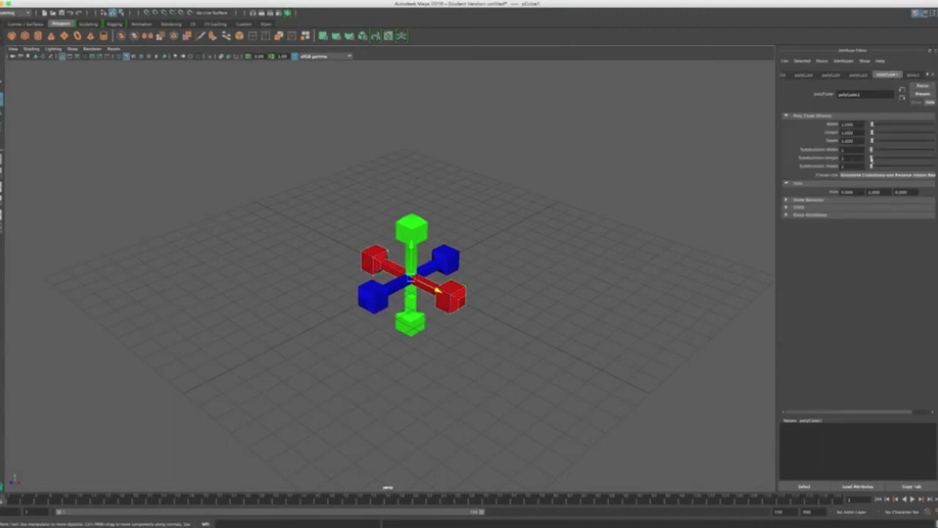
pyautogui.click(913, 75)
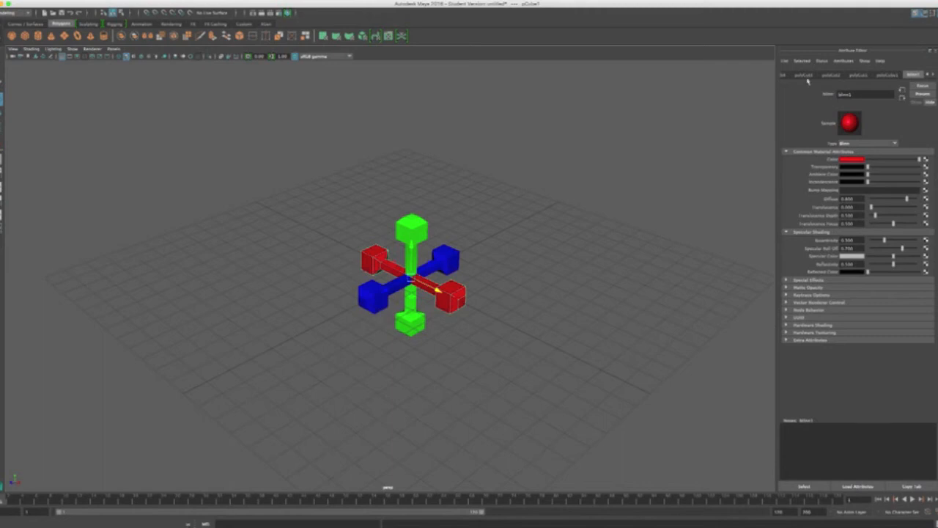
# Step: Hide the Attribute Editor to return to the Modeling Toolkit and deselect the red bar
pyautogui.hotkey('ctrl', 'a')
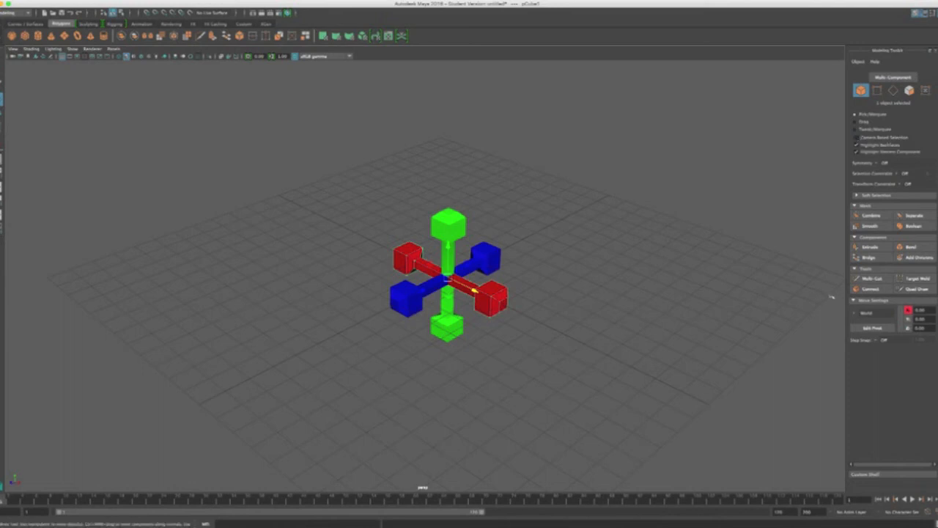
pyautogui.click(595, 273)
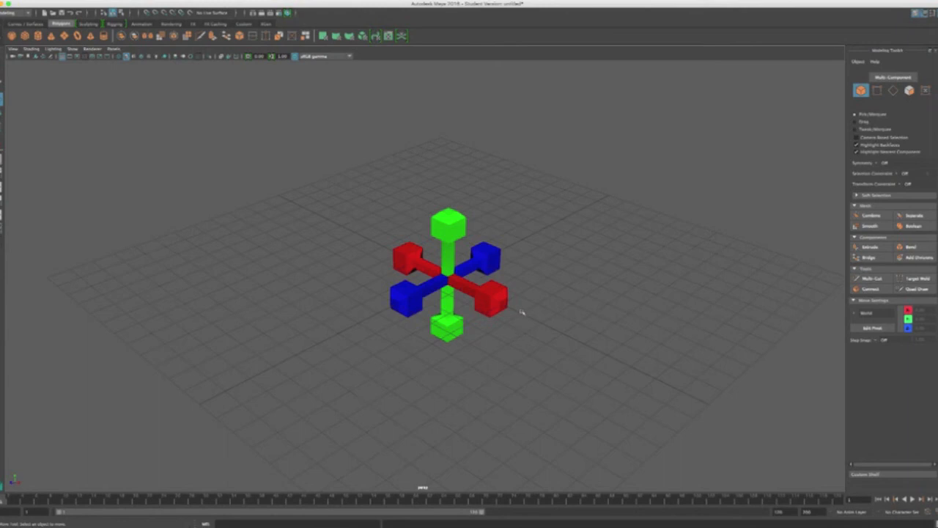
# Step: Orbit, pan and dolly the perspective camera to view the three coloured bars from different angles and distances
pyautogui.moveTo(533, 303)
pyautogui.keyDown('alt'); pyautogui.mouseDown()
pyautogui.moveTo(523, 316)
pyautogui.moveTo(495, 283)
pyautogui.moveTo(507, 262)
pyautogui.moveTo(571, 275)
pyautogui.moveTo(581, 297)
pyautogui.moveTo(573, 328)
pyautogui.moveTo(524, 326)
pyautogui.moveTo(509, 306)
pyautogui.moveTo(530, 279)
pyautogui.moveTo(562, 286)
pyautogui.moveTo(555, 312)
pyautogui.moveTo(515, 312)
pyautogui.moveTo(519, 280)
pyautogui.moveTo(549, 275)
pyautogui.moveTo(557, 306)
pyautogui.moveTo(525, 289)
pyautogui.moveTo(538, 293)
pyautogui.moveTo(530, 308)
pyautogui.mouseUp(); pyautogui.keyUp('alt')
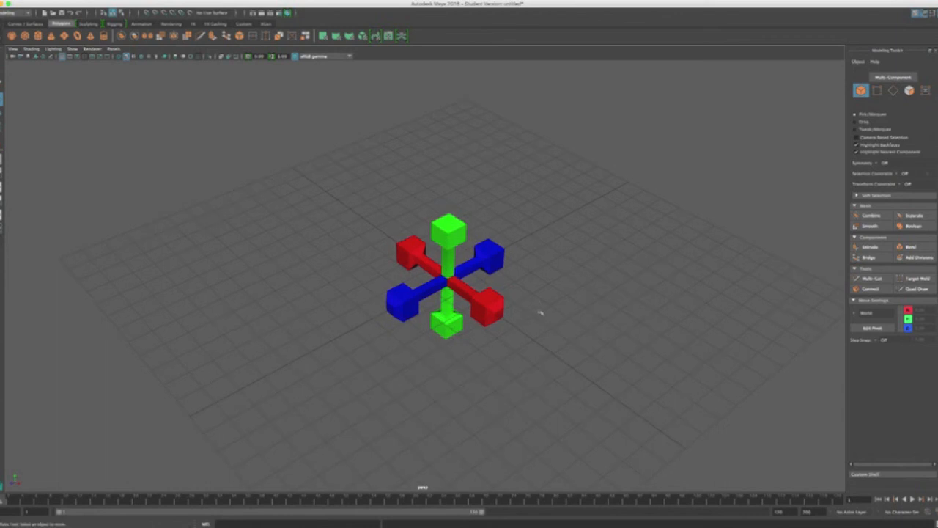
pyautogui.keyDown('alt'); pyautogui.moveTo(540, 313); pyautogui.dragTo(560, 300, button='middle'); pyautogui.keyUp('alt')
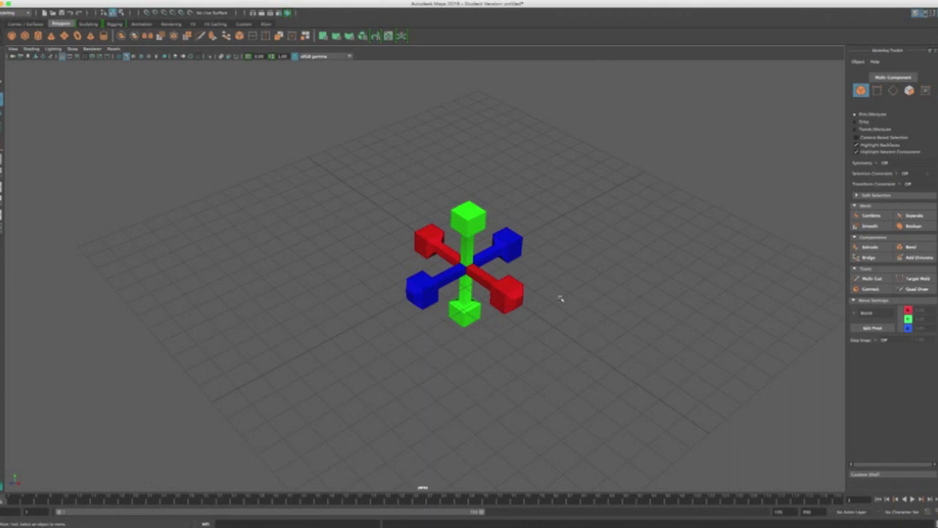
pyautogui.keyDown('alt'); pyautogui.moveTo(561, 298); pyautogui.dragTo(525, 300, button='right'); pyautogui.keyUp('alt')
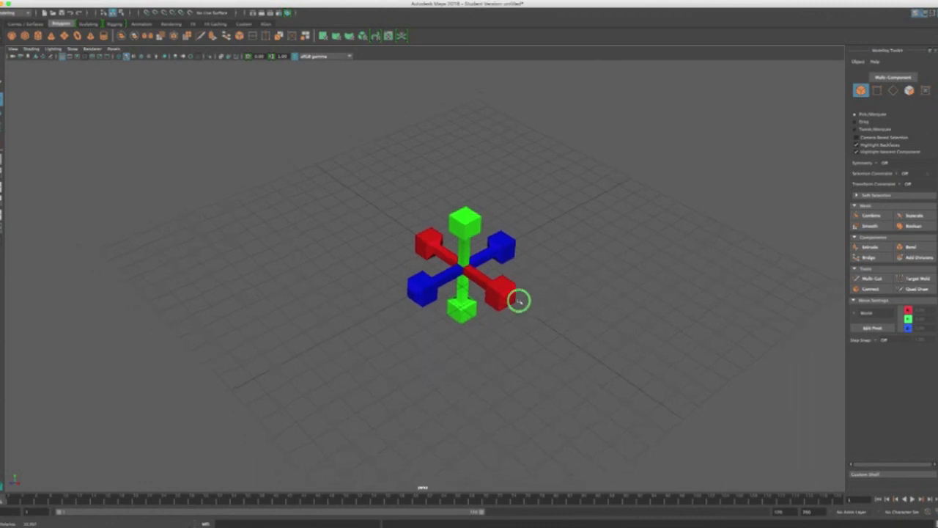
pyautogui.keyDown('alt'); pyautogui.moveTo(399, 313); pyautogui.dragTo(526, 246, button='right'); pyautogui.keyUp('alt')
pyautogui.keyDown('alt'); pyautogui.moveTo(387, 301); pyautogui.dragTo(475, 303, button='right'); pyautogui.keyUp('alt')
pyautogui.keyDown('alt'); pyautogui.moveTo(550, 303); pyautogui.dragTo(709, 304, button='right'); pyautogui.keyUp('alt')
pyautogui.keyDown('alt'); pyautogui.moveTo(687, 338); pyautogui.dragTo(651, 329); pyautogui.keyUp('alt')
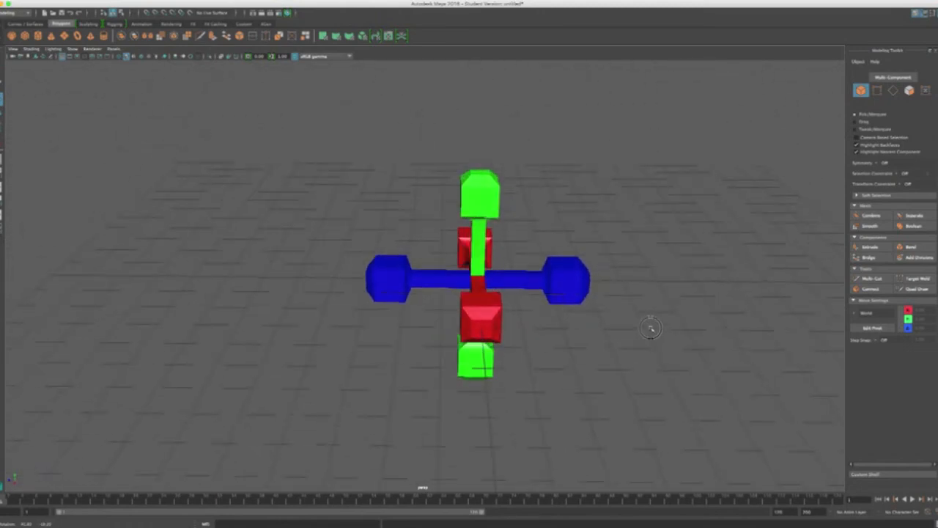
pyautogui.keyDown('alt'); pyautogui.moveTo(651, 329); pyautogui.dragTo(627, 336, button='middle'); pyautogui.keyUp('alt')
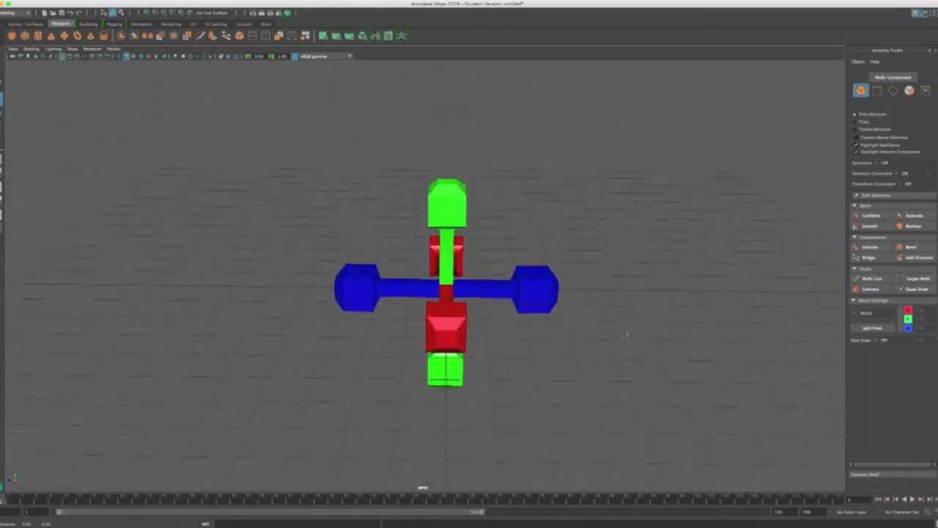
pyautogui.keyDown('alt'); pyautogui.moveTo(632, 314); pyautogui.dragTo(665, 310, button='right'); pyautogui.keyUp('alt')
pyautogui.moveTo(517, 370)
pyautogui.keyDown('alt'); pyautogui.mouseDown()
pyautogui.moveTo(558, 377)
pyautogui.moveTo(531, 371)
pyautogui.mouseUp(); pyautogui.keyUp('alt')
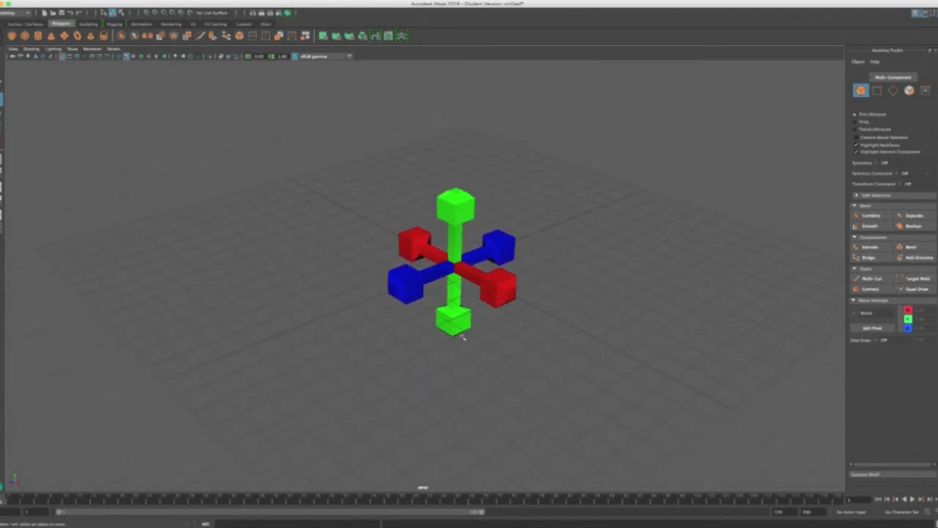
# Step: Zoom in and out repeatedly on the coloured bars in increments, finishing with a slight orbit and a smooth zoom
pyautogui.scroll(5, 468, 334)
pyautogui.scroll(-7, 468, 334)
pyautogui.scroll(7, 468, 335)
pyautogui.scroll(-3, 469, 334)
pyautogui.scroll(3, 469, 334)
pyautogui.scroll(-3, 470, 334)
pyautogui.scroll(5, 468, 335)
pyautogui.scroll(-5, 468, 335)
pyautogui.scroll(4, 467, 335)
pyautogui.scroll(-4, 467, 334)
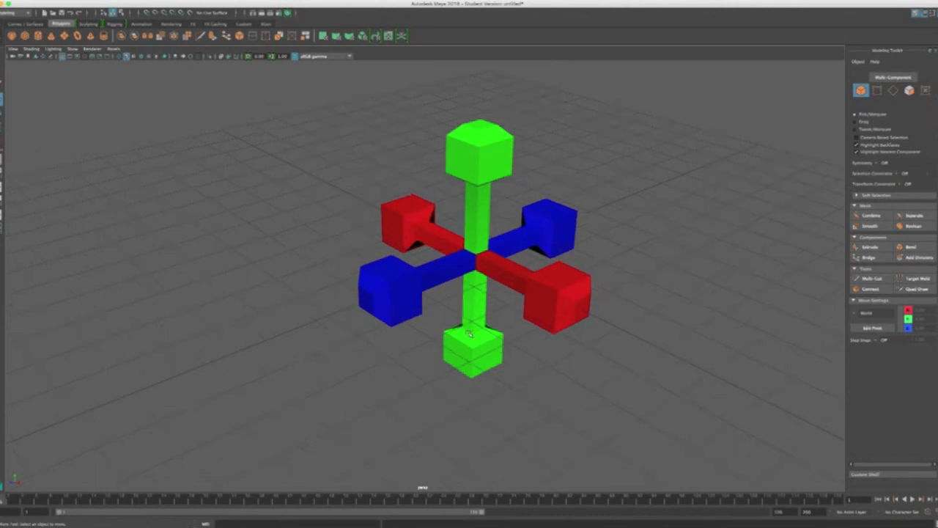
pyautogui.scroll(-2, 470, 335)
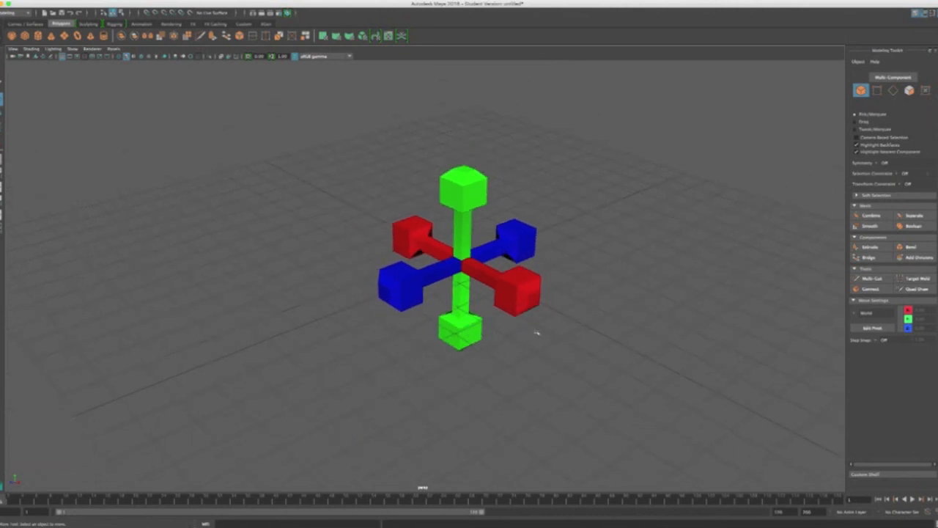
pyautogui.keyDown('alt'); pyautogui.moveTo(554, 331); pyautogui.dragTo(589, 328); pyautogui.keyUp('alt')
pyautogui.keyDown('alt'); pyautogui.moveTo(588, 328); pyautogui.dragTo(637, 325, button='right'); pyautogui.keyUp('alt')
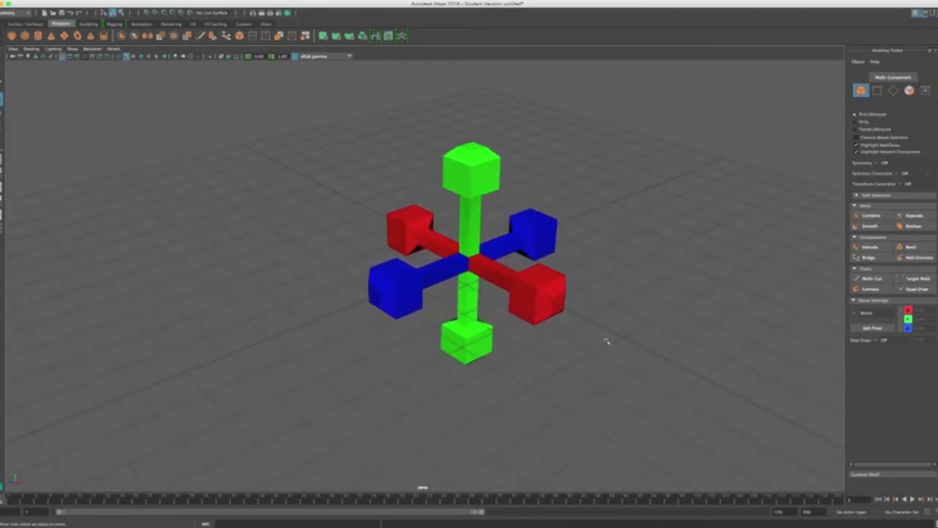